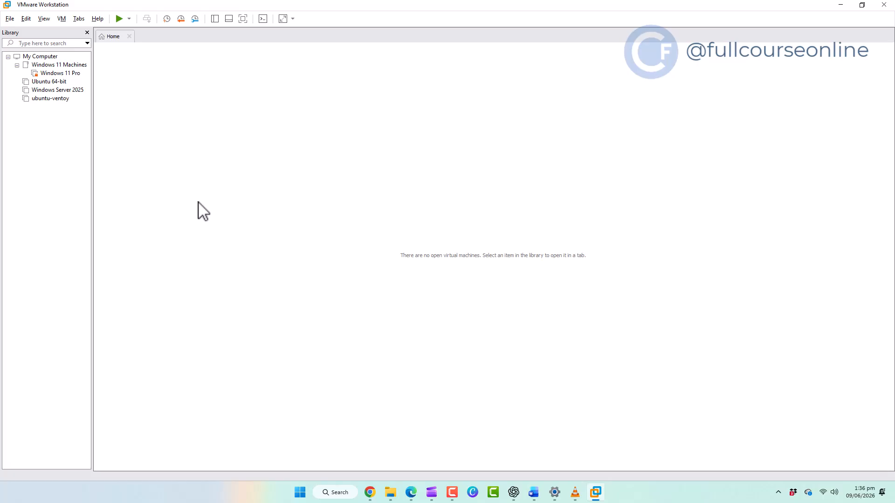
# - Open the settings of the ubuntu-ventoy virtual machine and show its hard disk details
pyautogui.click(51, 99)
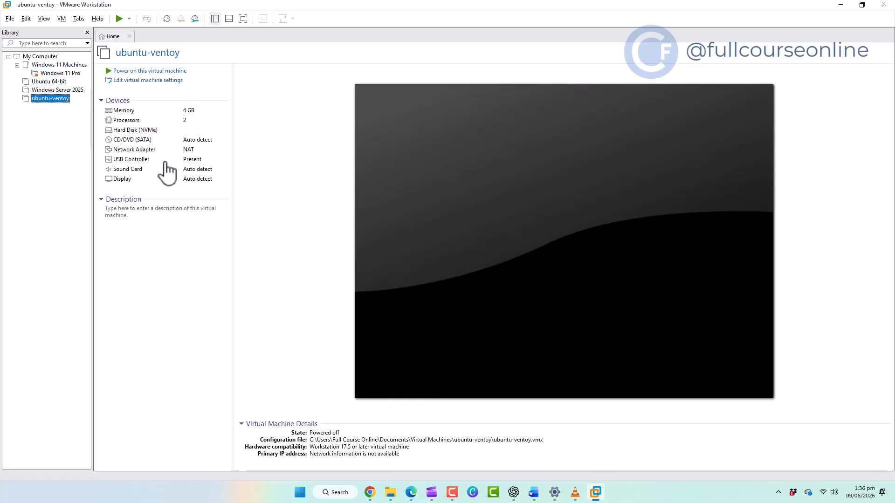
pyautogui.click(126, 84)
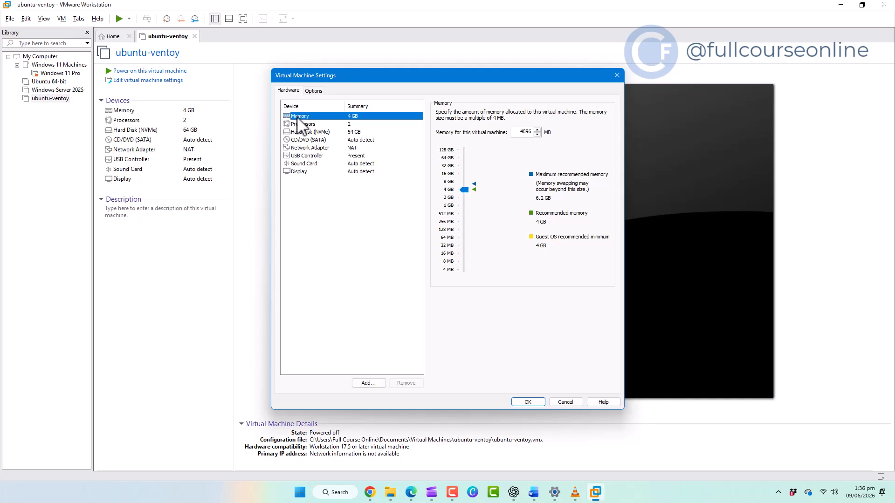
pyautogui.click(299, 132)
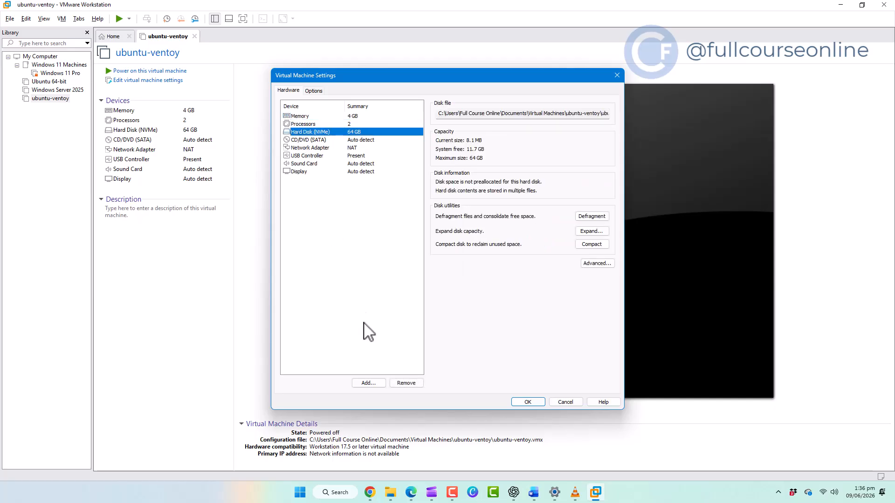
# - Start adding a SCSI hard disk to the virtual machine that uses a physical disk
pyautogui.click(375, 384)
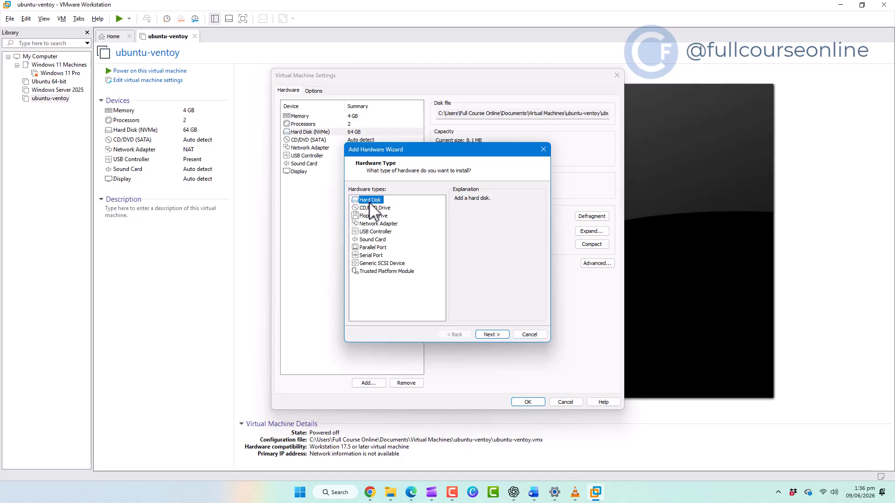
pyautogui.click(486, 335)
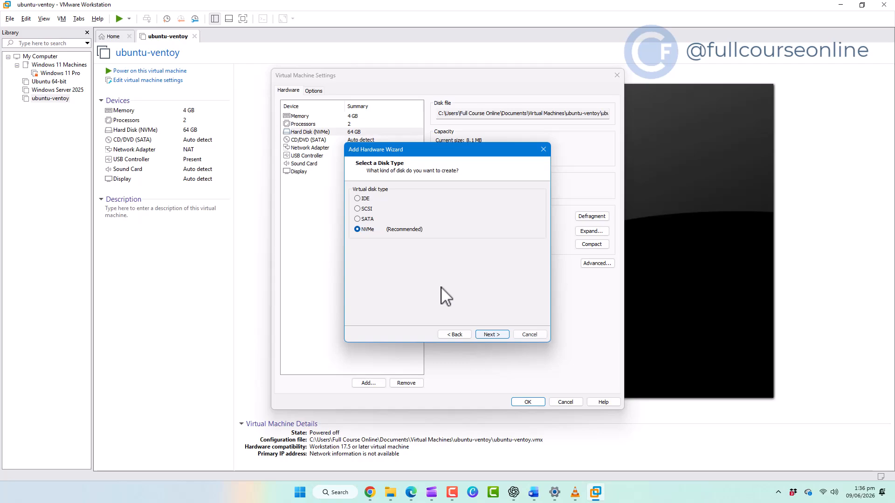
pyautogui.click(366, 208)
pyautogui.click(488, 335)
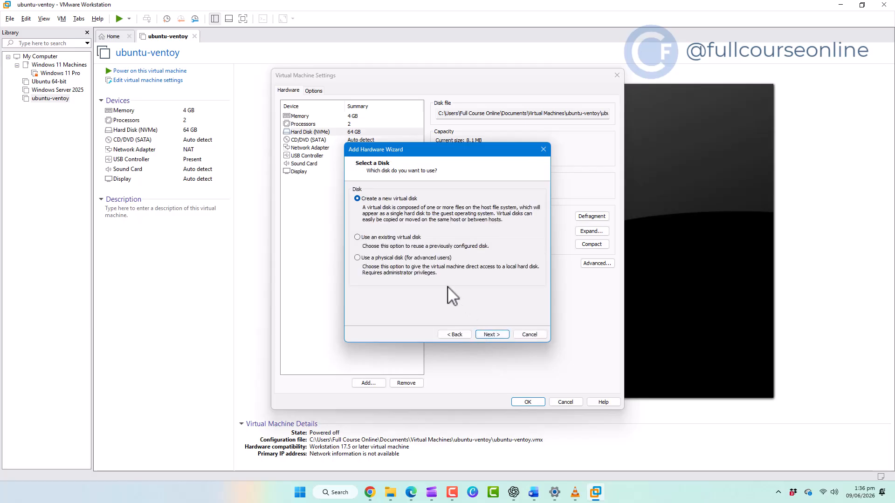
pyautogui.click(412, 258)
pyautogui.click(495, 338)
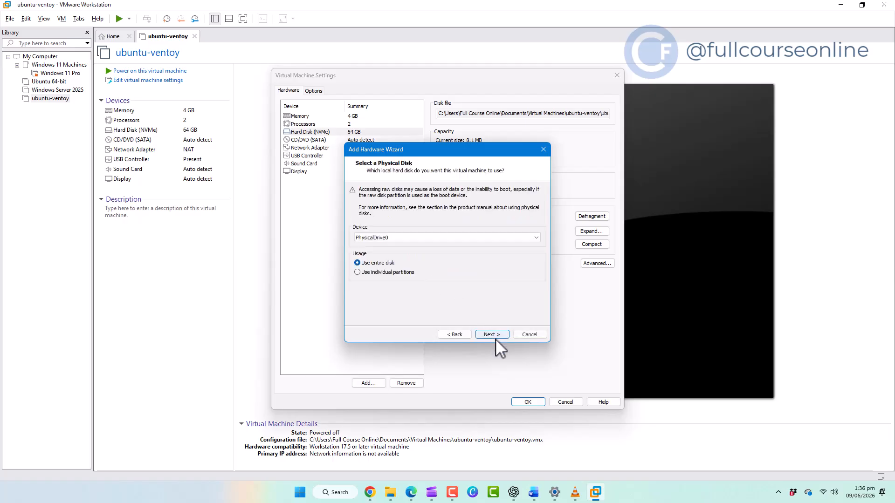
# - Look through the available physical drives, and check the Ventoy (F:) drive's capacity in File Explorer
pyautogui.click(421, 239)
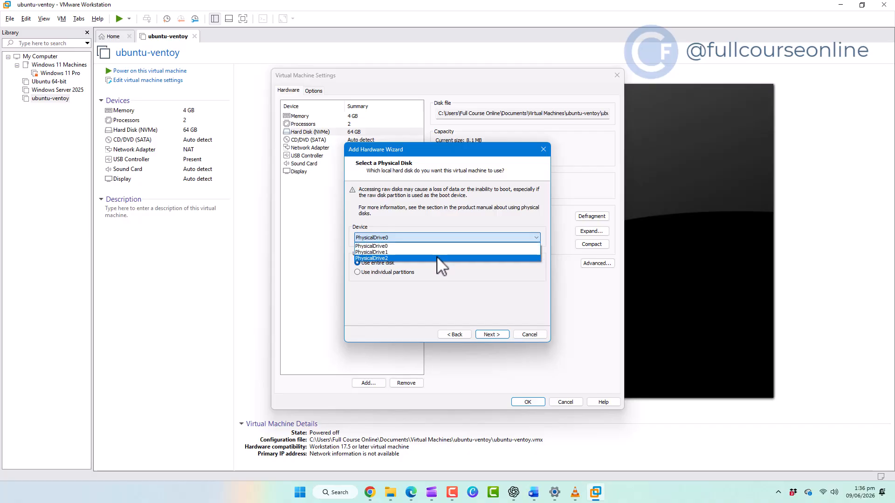
pyautogui.click(389, 312)
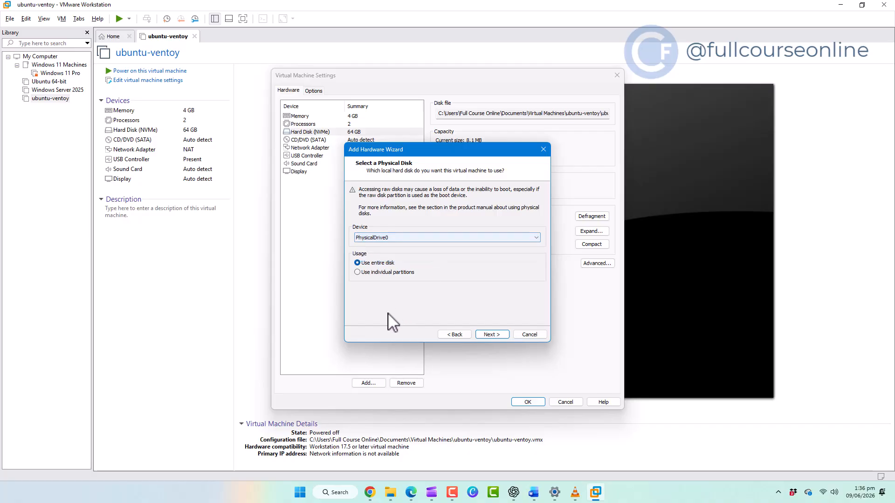
pyautogui.click(383, 240)
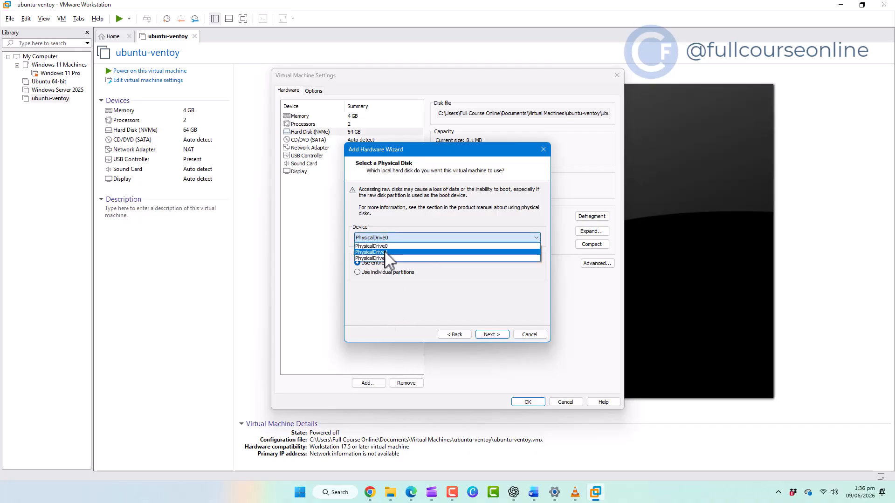
pyautogui.click(384, 250)
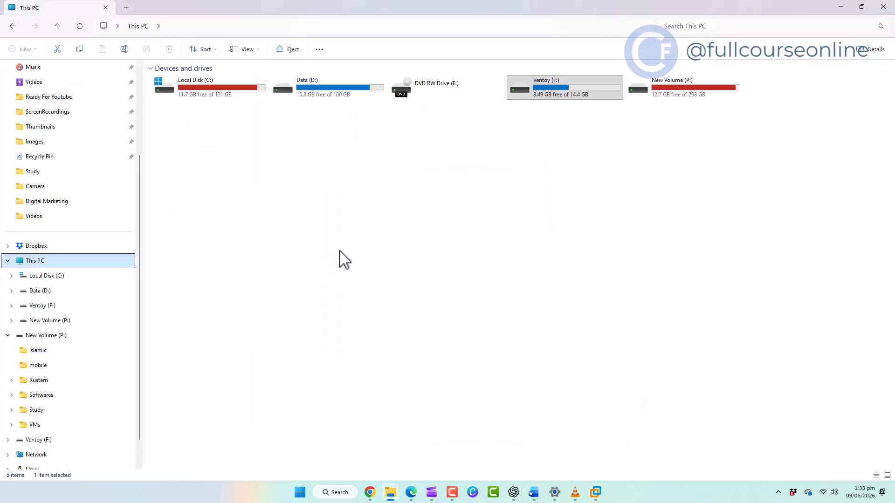
pyautogui.click(568, 103)
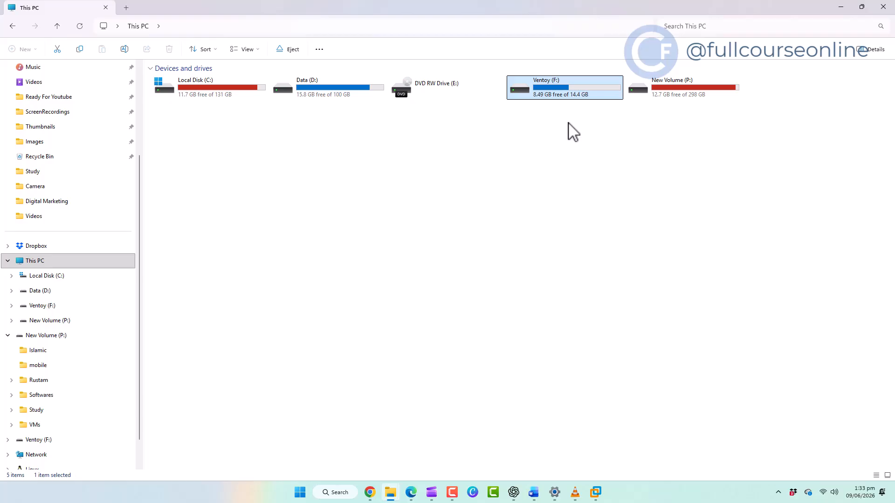
pyautogui.click(568, 123)
# - Open Command Prompt and run diskpart, allowing it administrator access
pyautogui.click(301, 492)
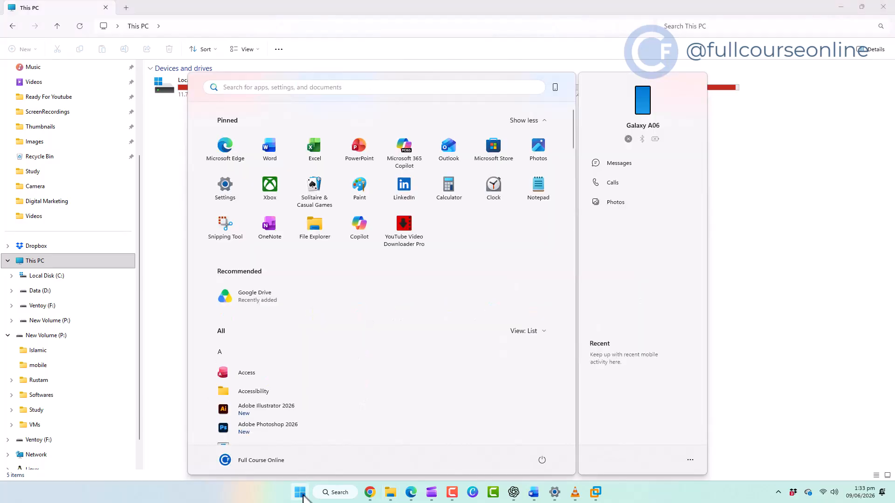
pyautogui.click(257, 87)
pyautogui.write('cmd')
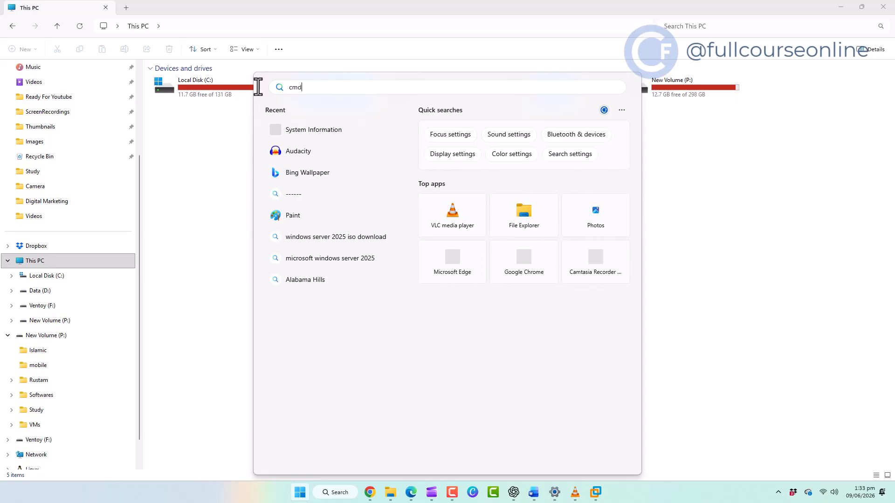
pyautogui.click(461, 225)
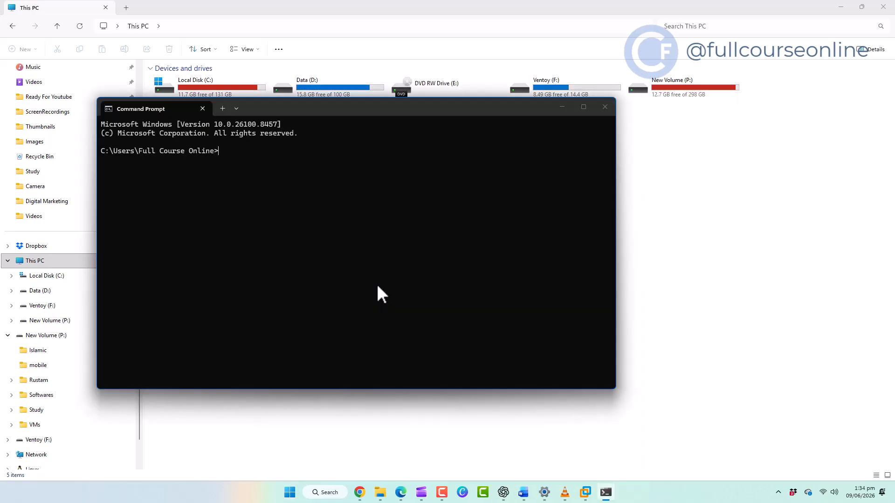
pyautogui.write('diskpart')
pyautogui.press('Return')
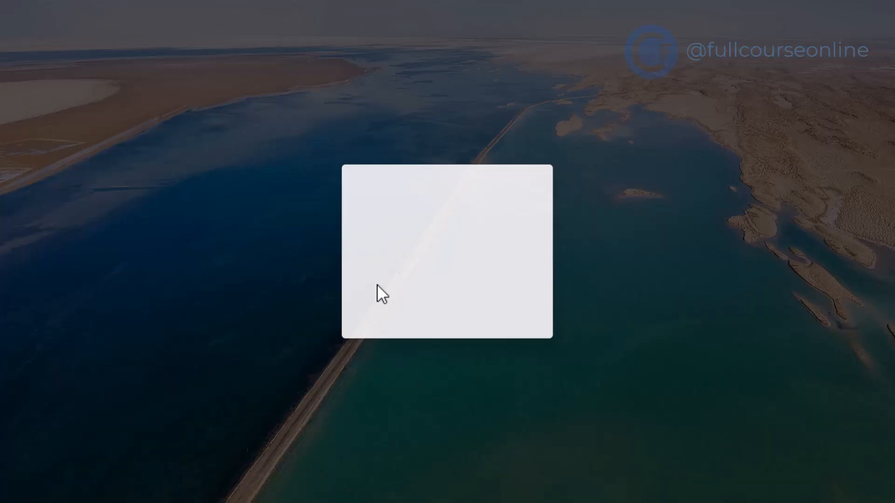
pyautogui.click(360, 327)
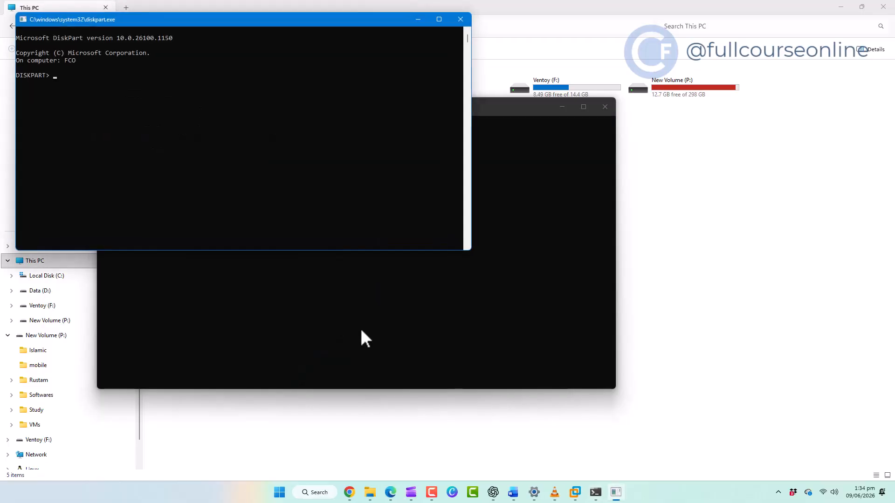
# - Run list disk in the DiskPart window and highlight the Disk 2 row
pyautogui.moveTo(140, 21); pyautogui.dragTo(217, 105)
pyautogui.click(197, 153)
pyautogui.write('list disk')
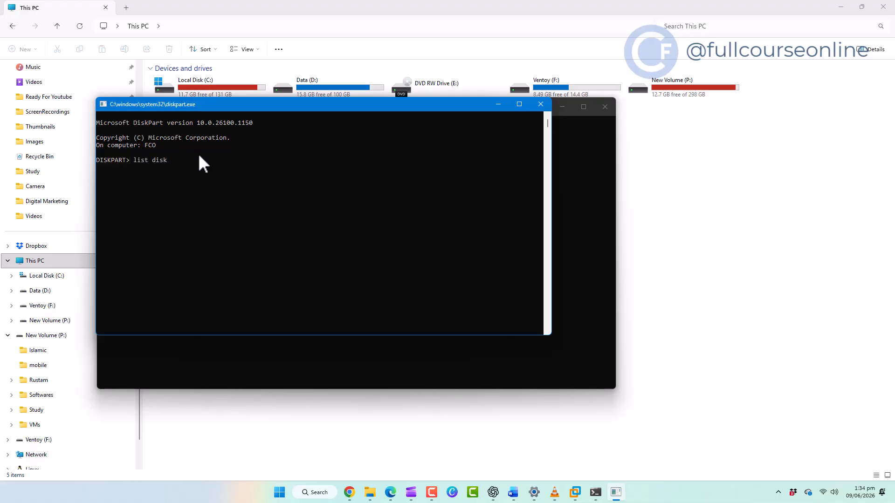
pyautogui.press('Return')
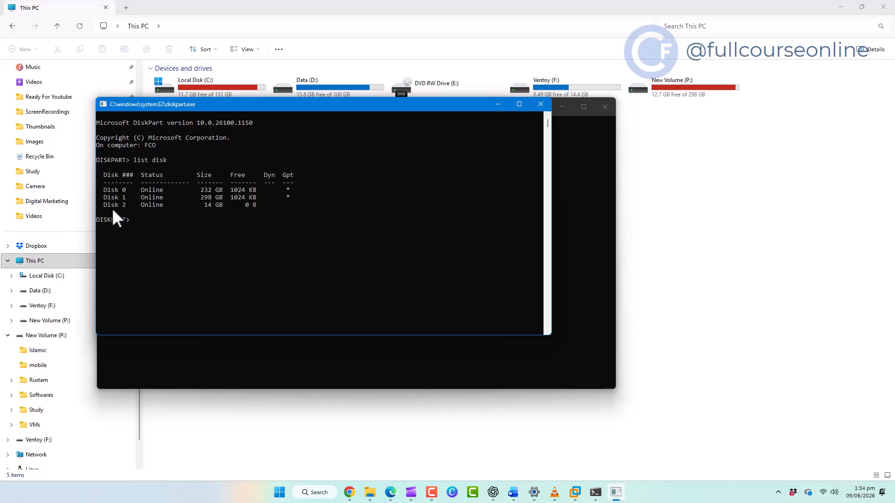
pyautogui.moveTo(106, 206); pyautogui.dragTo(261, 206)
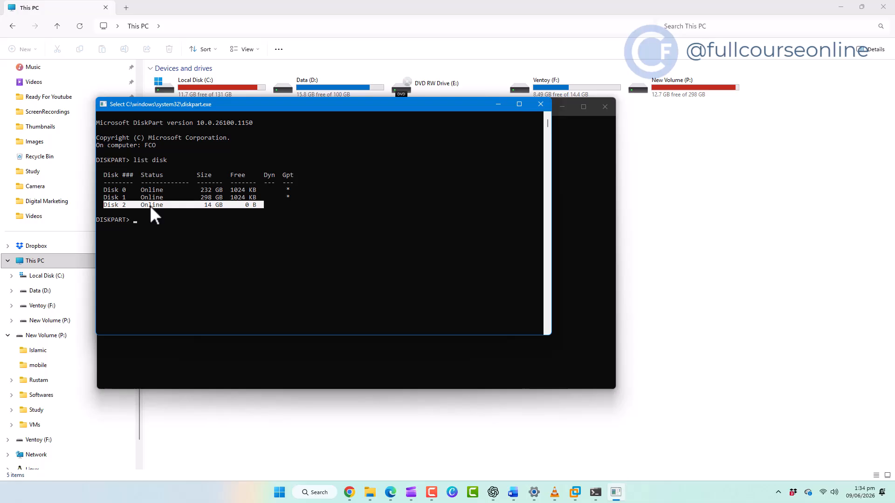
# - Switch back to VMware Workstation, add PhysicalDrive2 as an entire disk with disk file ubuntu-ventoy-0.vmdk, and save the virtual machine settings
pyautogui.click(575, 491)
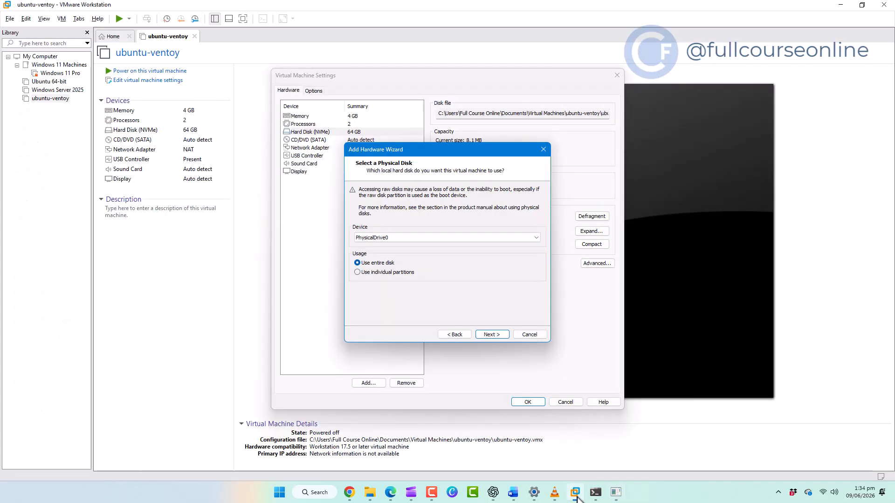
pyautogui.click(389, 237)
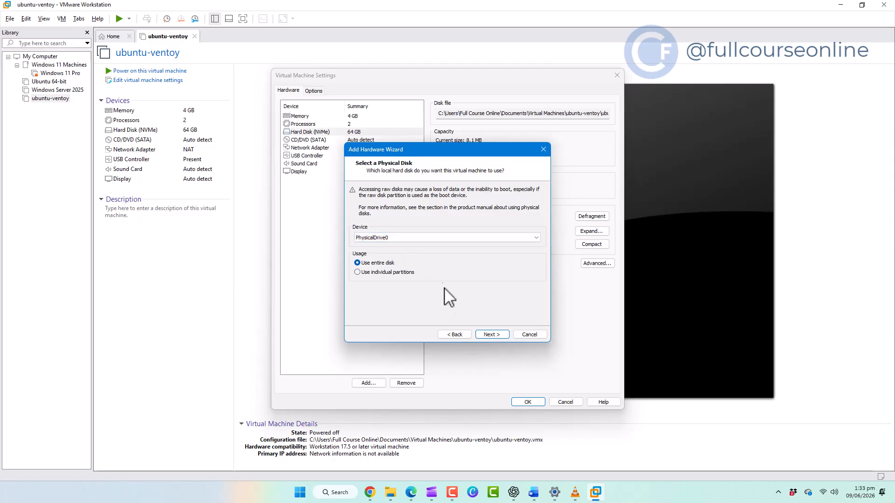
pyautogui.click(450, 237)
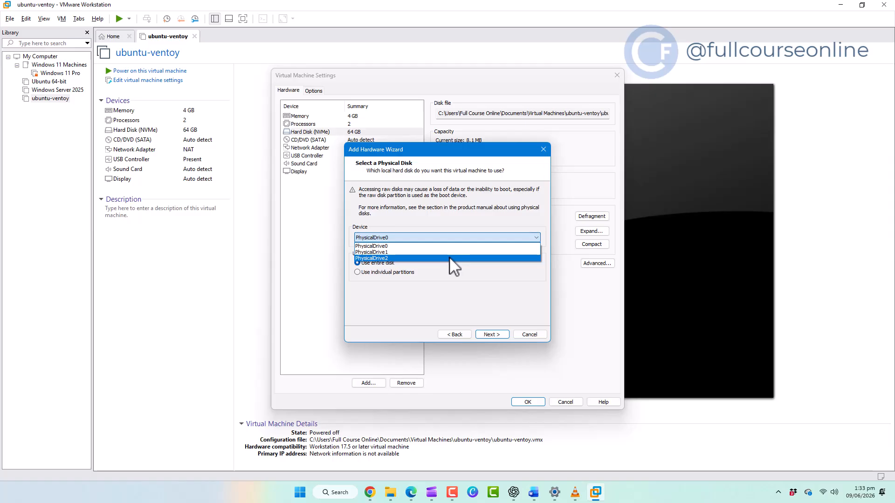
pyautogui.press('Return')
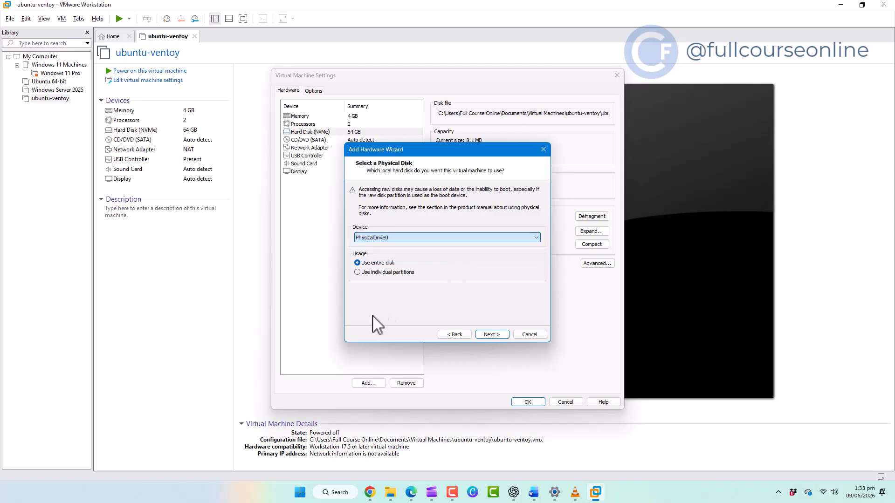
pyautogui.click(492, 334)
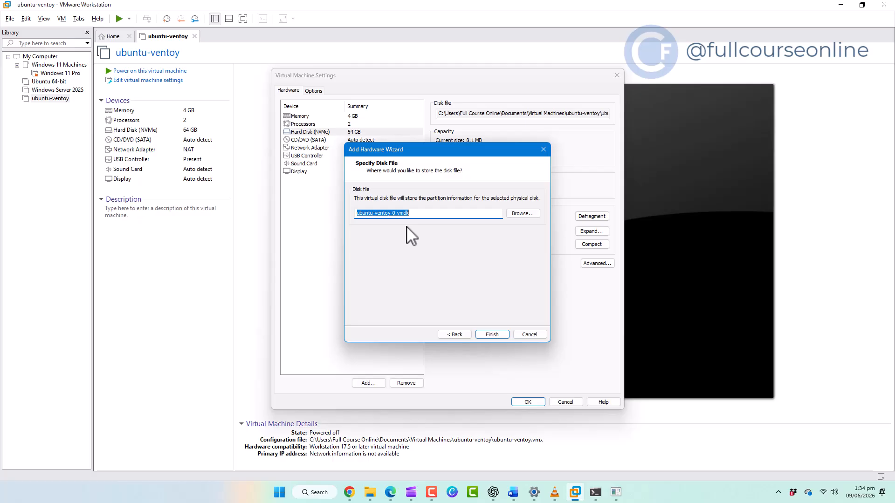
pyautogui.click(486, 334)
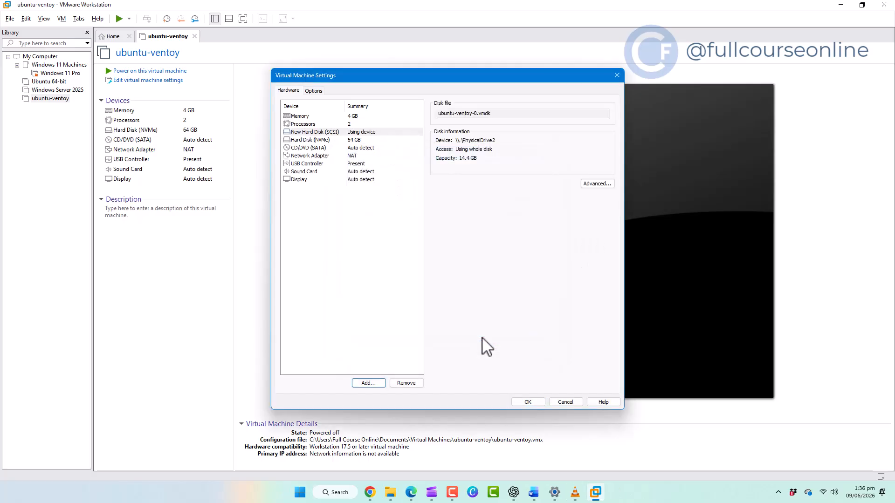
pyautogui.click(536, 400)
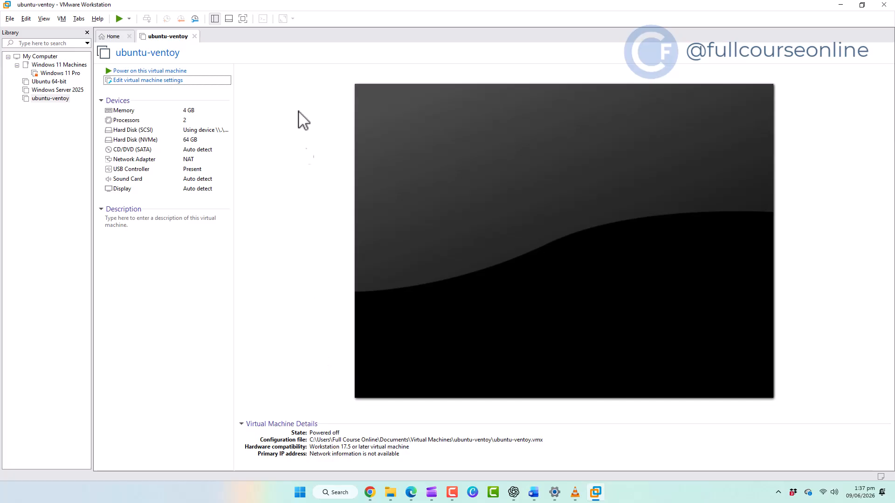
# - Power on the ubuntu-ventoy virtual machine to firmware and dismiss the SCSI physical disk hint
pyautogui.click(129, 19)
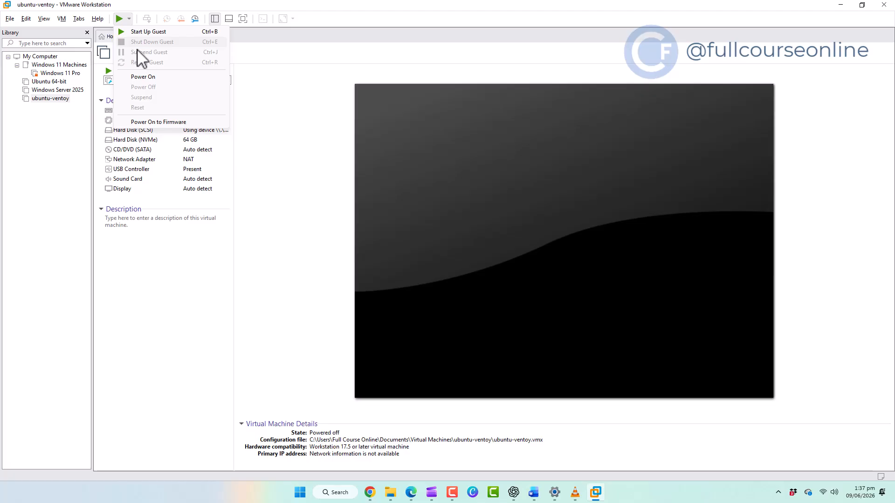
pyautogui.click(182, 122)
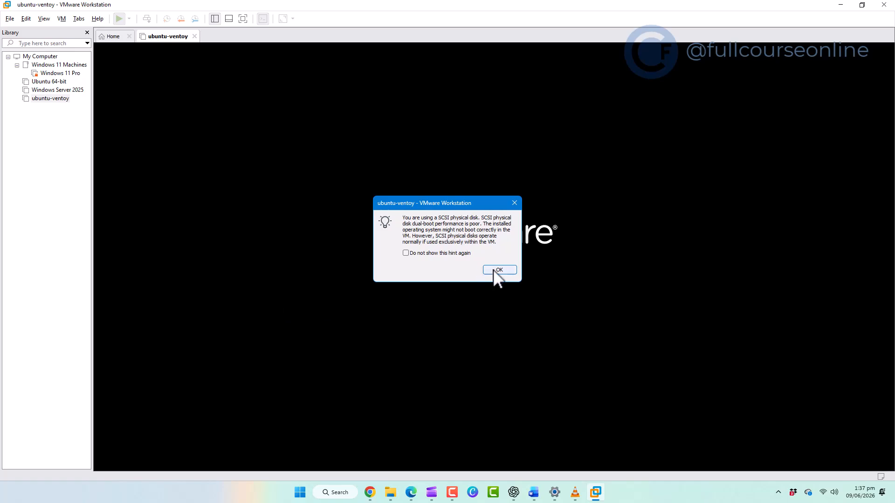
pyautogui.click(494, 269)
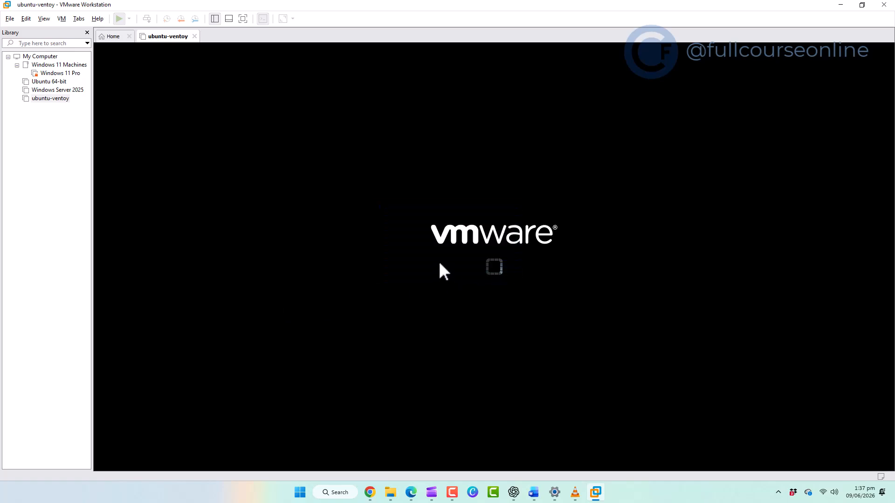
# - Show the virtual machine full screen and boot it from EFI VMware Virtual SCSI Hard Drive (0.0)
pyautogui.click(243, 19)
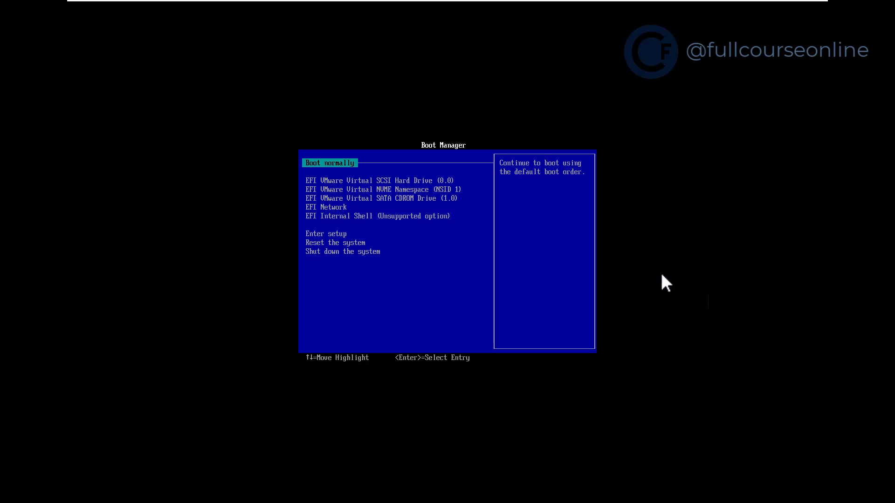
pyautogui.click(711, 301)
pyautogui.press('Down')
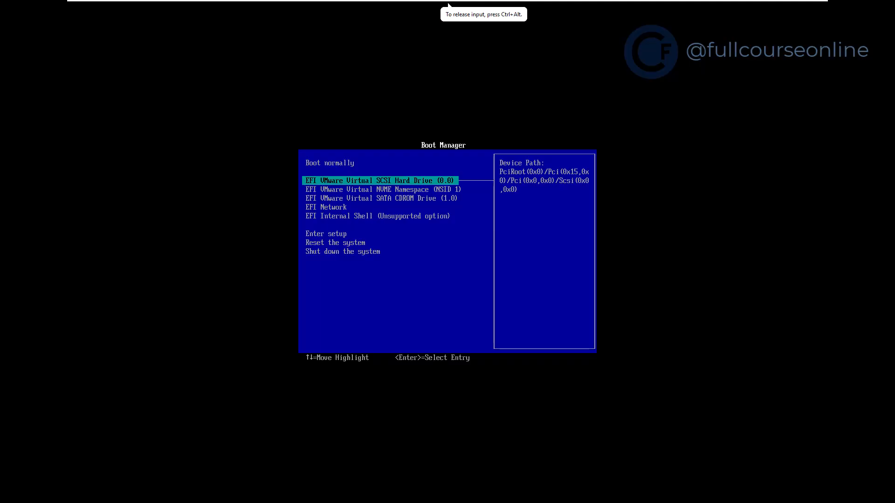
pyautogui.press('Return')
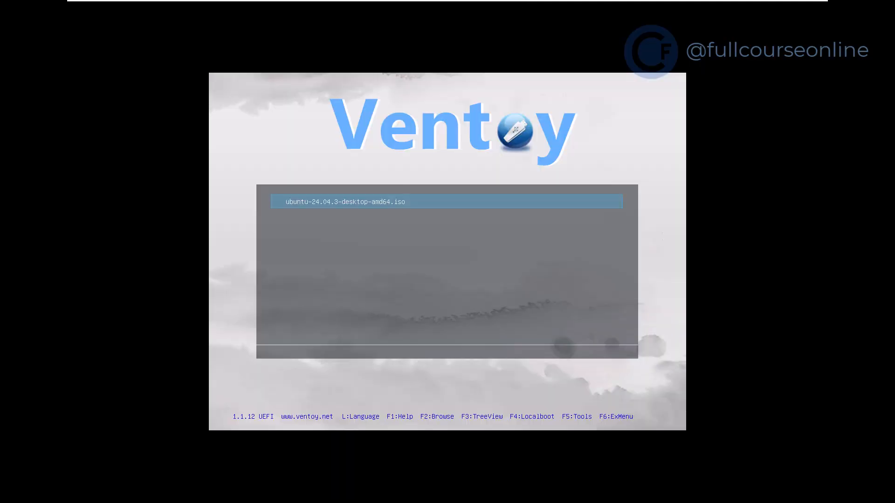
# - View the boot modes offered for ubuntu-24.04.3-desktop-amd64.iso and return to the previous Ventoy menu
pyautogui.press('Return')
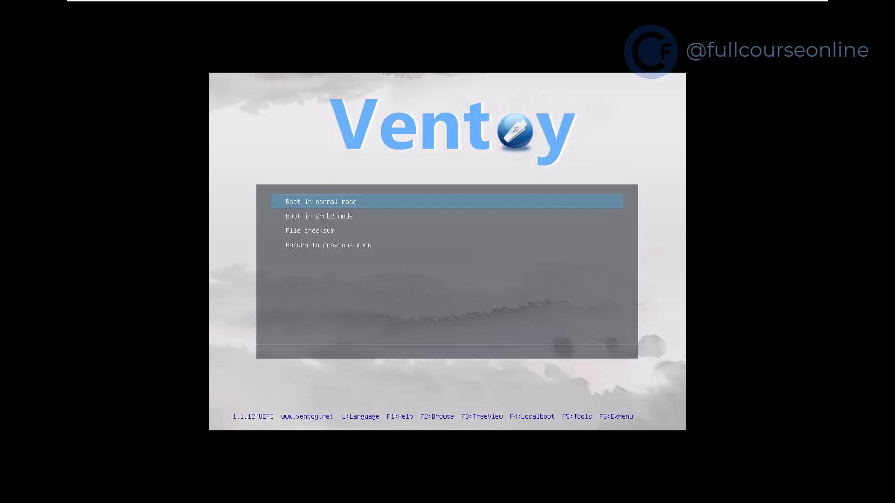
pyautogui.press('Down')
pyautogui.press('Down')
pyautogui.press('Down')
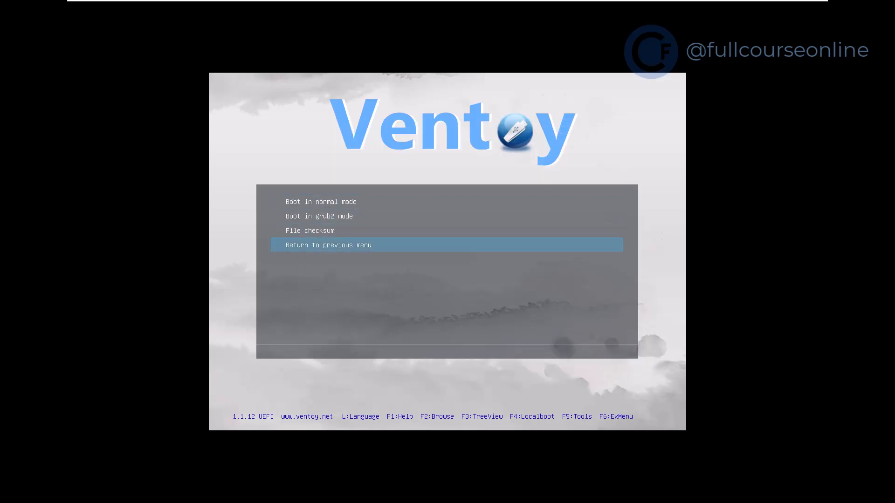
pyautogui.press('Return')
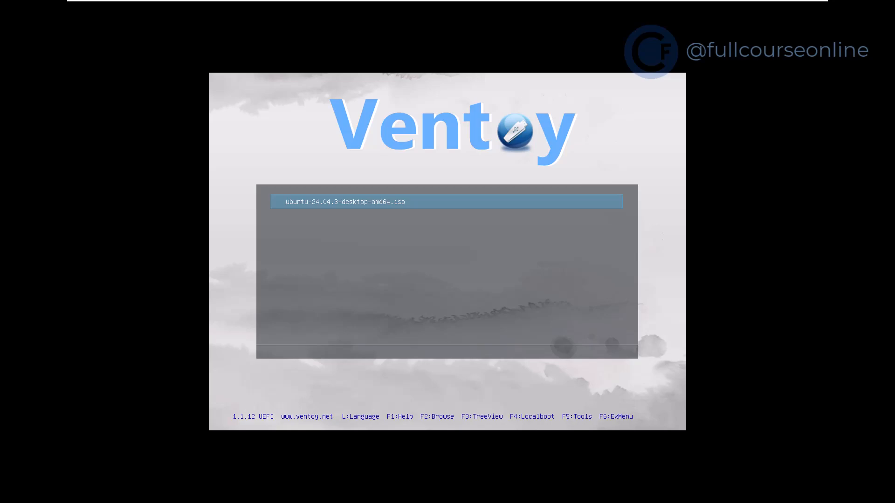
# - Release input from the virtual machine, power it off and close VMware Workstation
pyautogui.hotkey('ctrl', 'alt')
pyautogui.moveTo(820, 7)
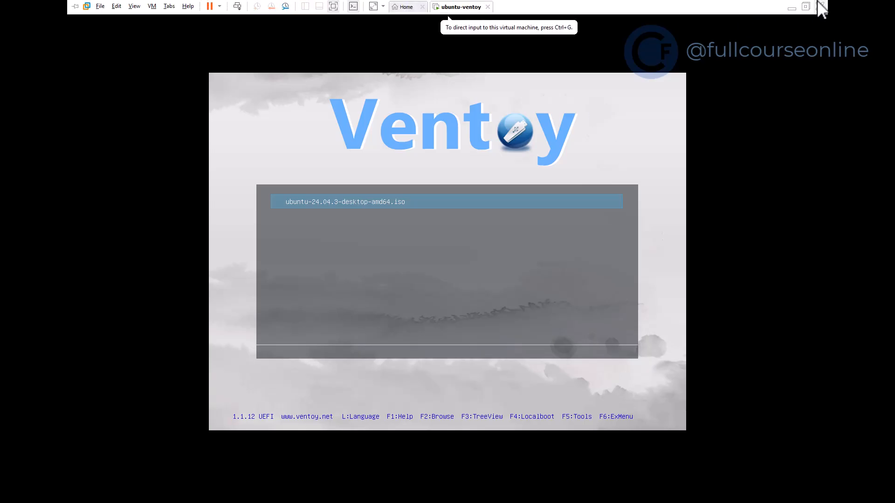
pyautogui.click(820, 6)
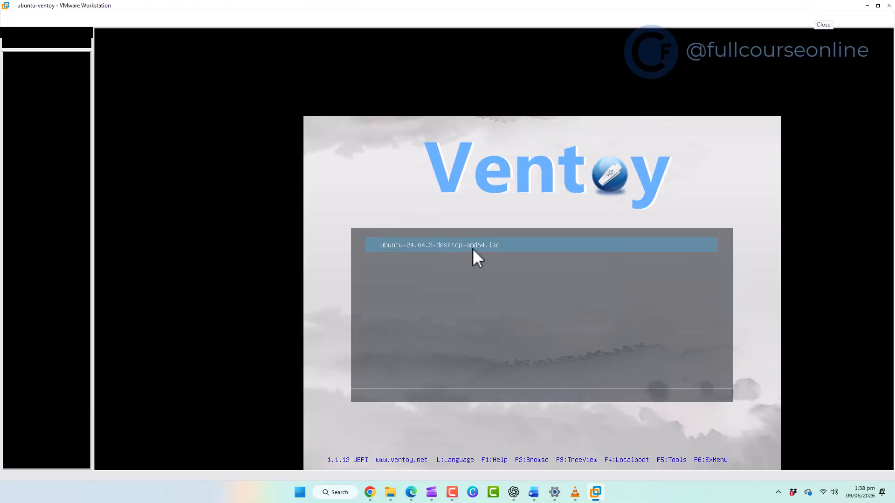
pyautogui.click(443, 262)
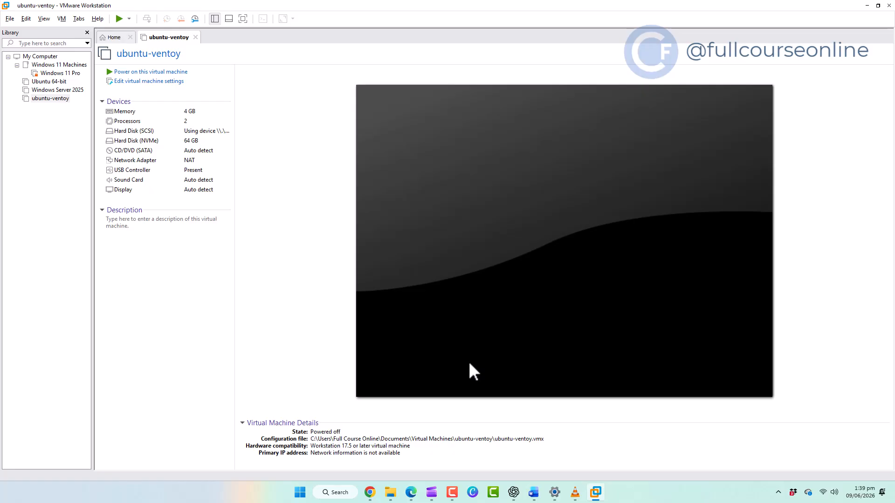
pyautogui.hotkey('alt', 'F4')
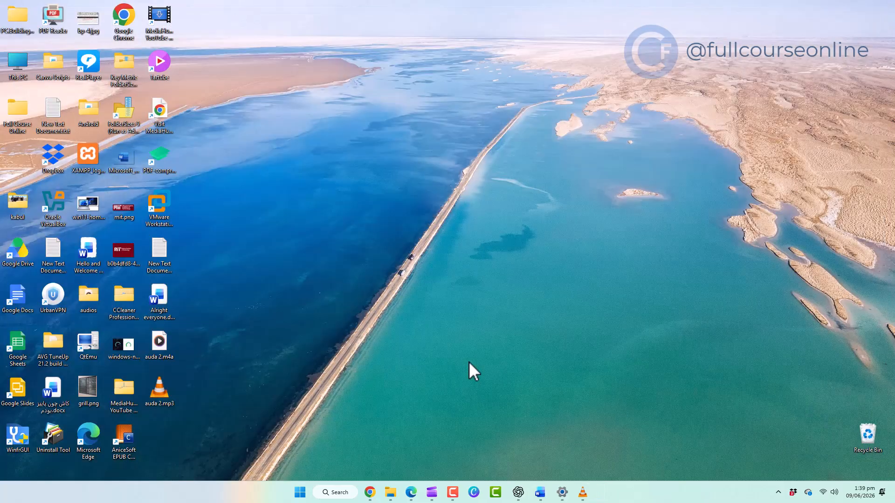